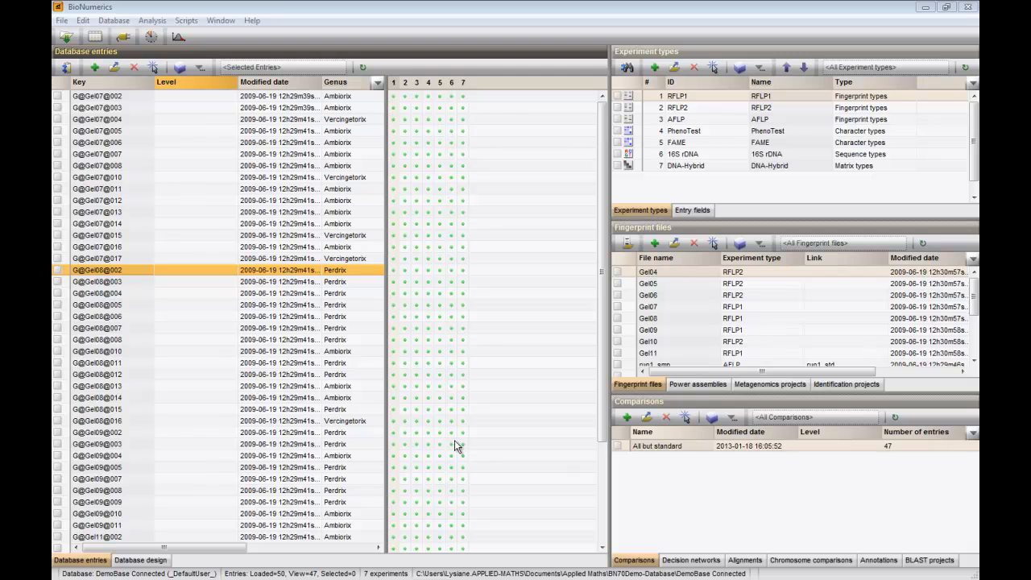
Step: Create a new comparison containing all database entries in view and maximize its window
left_click(193, 363)
key("ctrl+a")
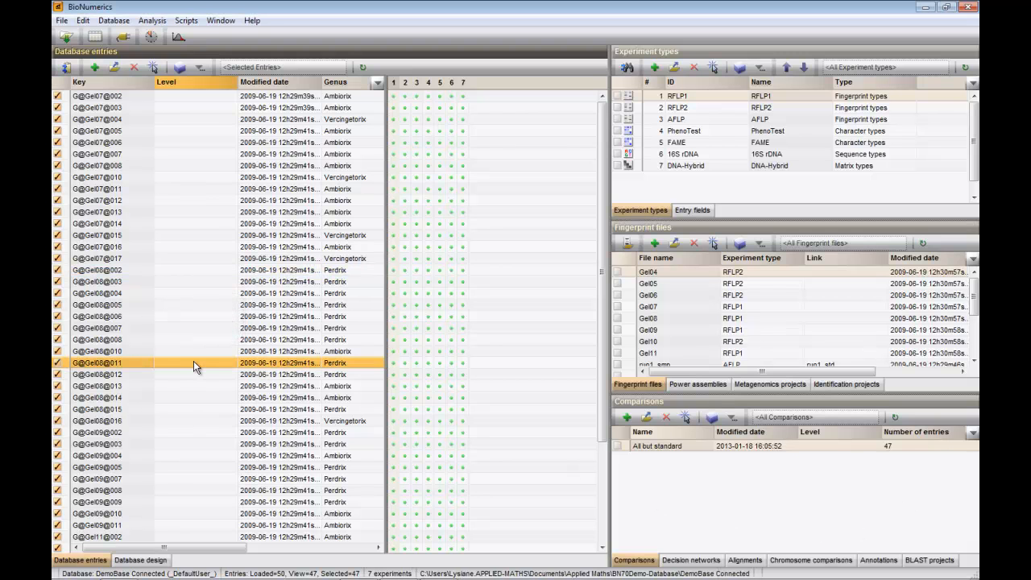
left_click(627, 418)
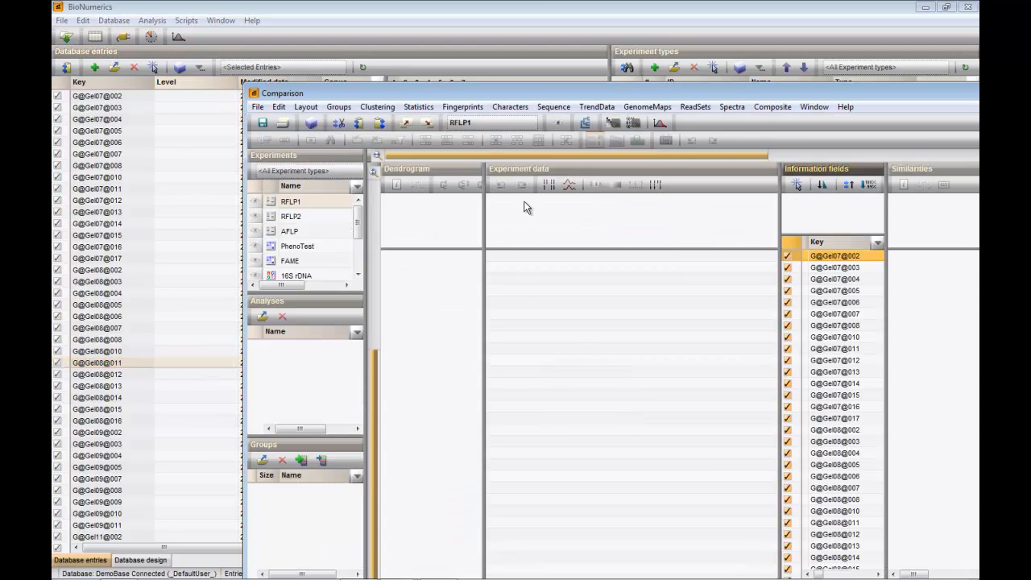
double_click(739, 95)
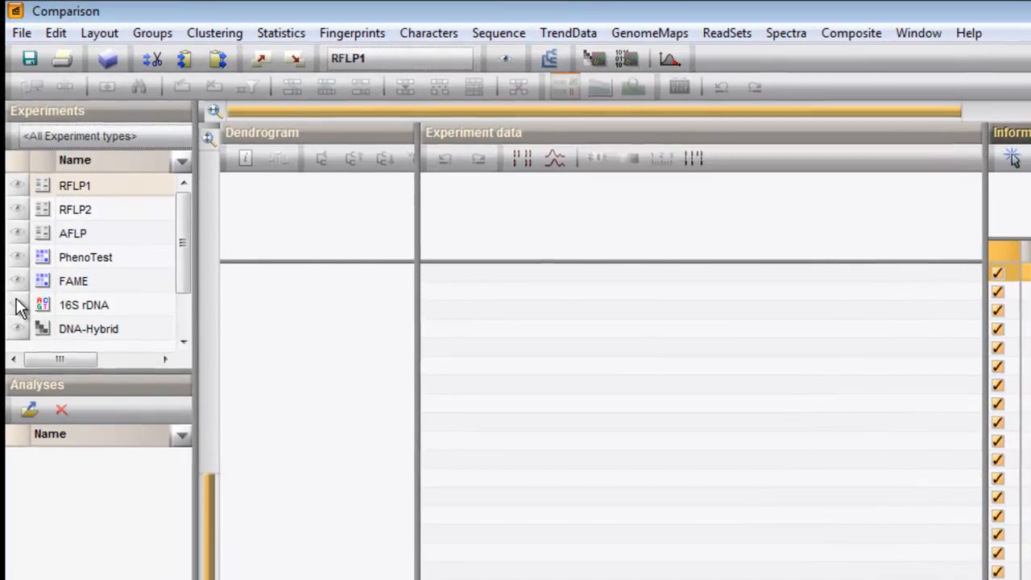
Step: Display the 16S rDNA sequences and calculate a multiple alignment with 100% open gap penalty, 0% unit gap penalty and the fast algorithm
left_click(44, 239)
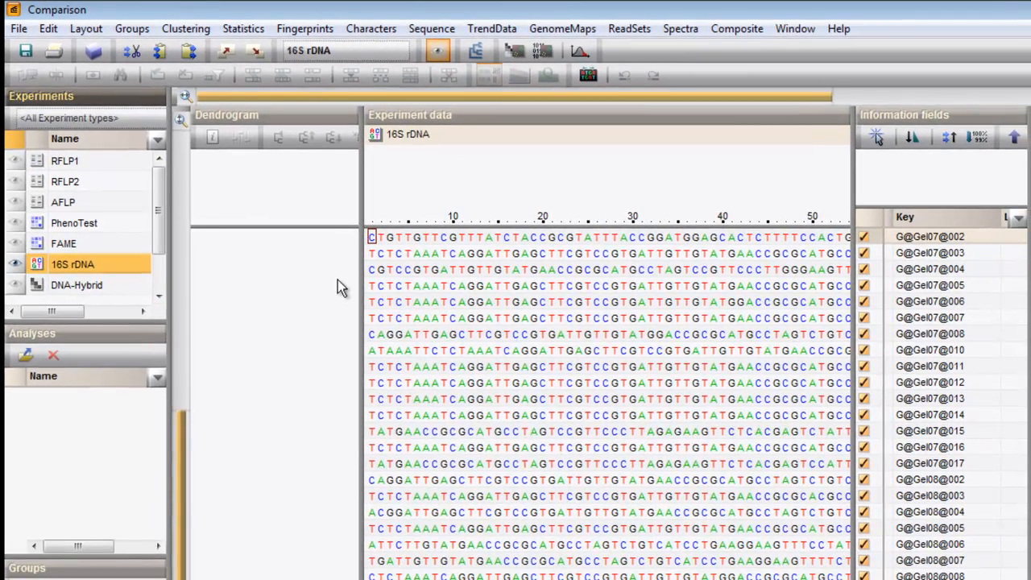
left_click(588, 75)
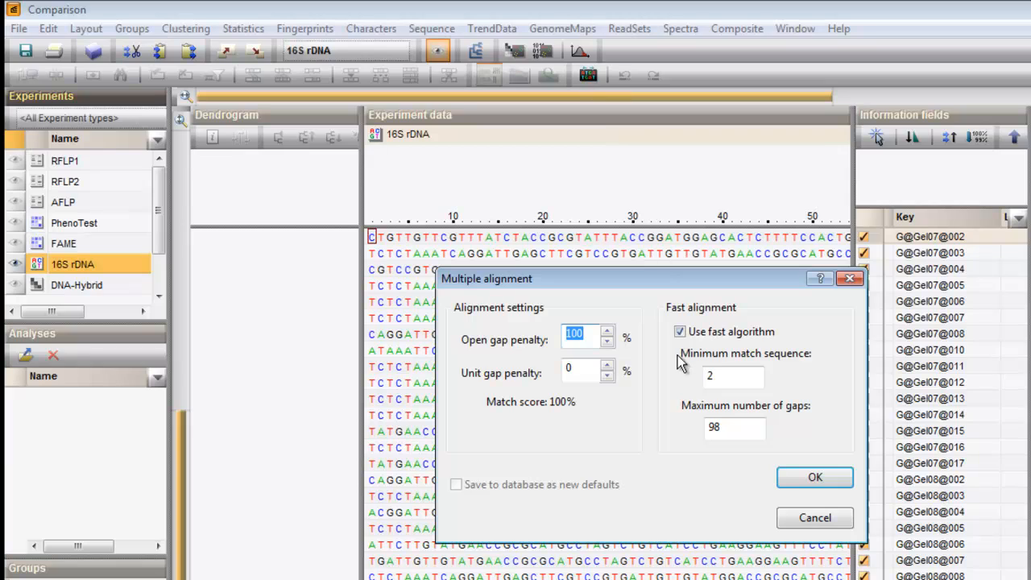
left_click(815, 478)
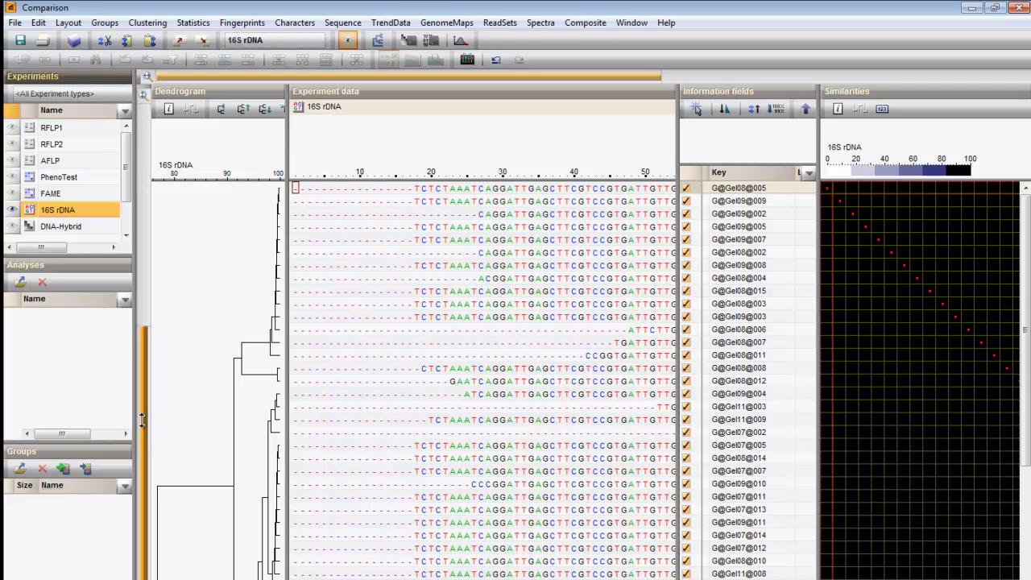
Step: Create a consensus sequence of the dendrogram's root branch with a minimum consensus percentage of 50
left_click_drag(142, 332, 143, 370)
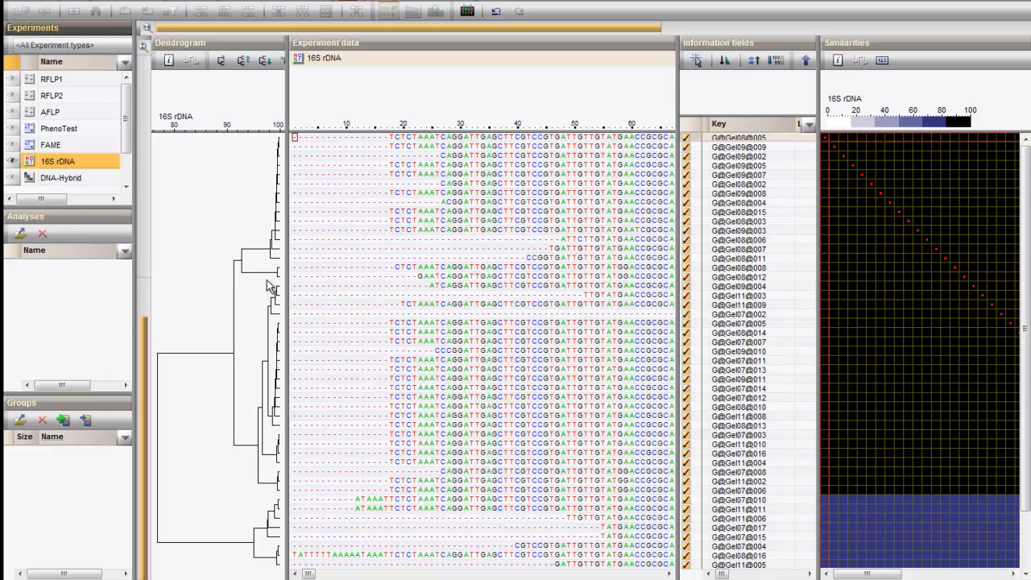
left_click(159, 460)
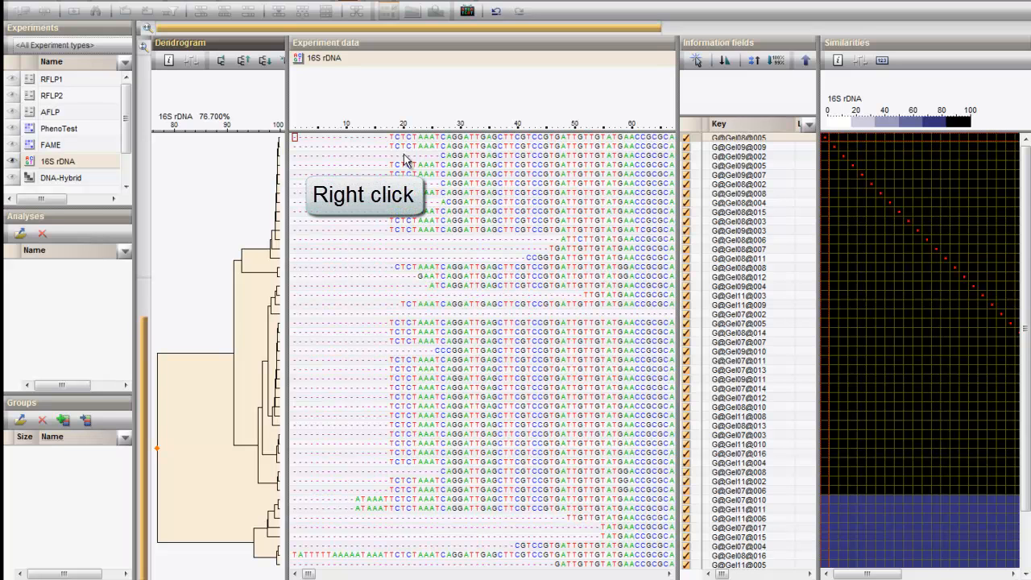
right_click(358, 178)
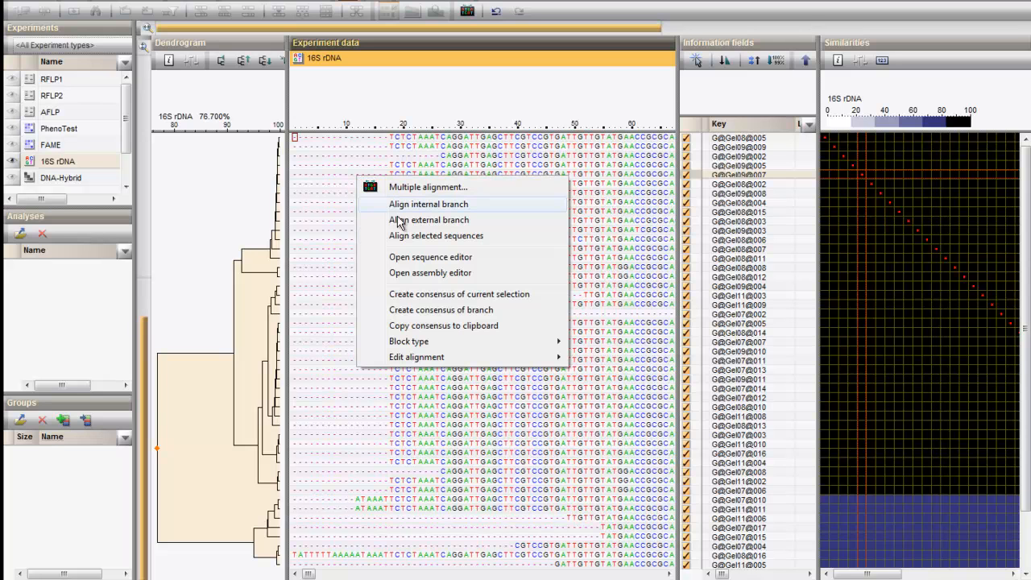
left_click(458, 310)
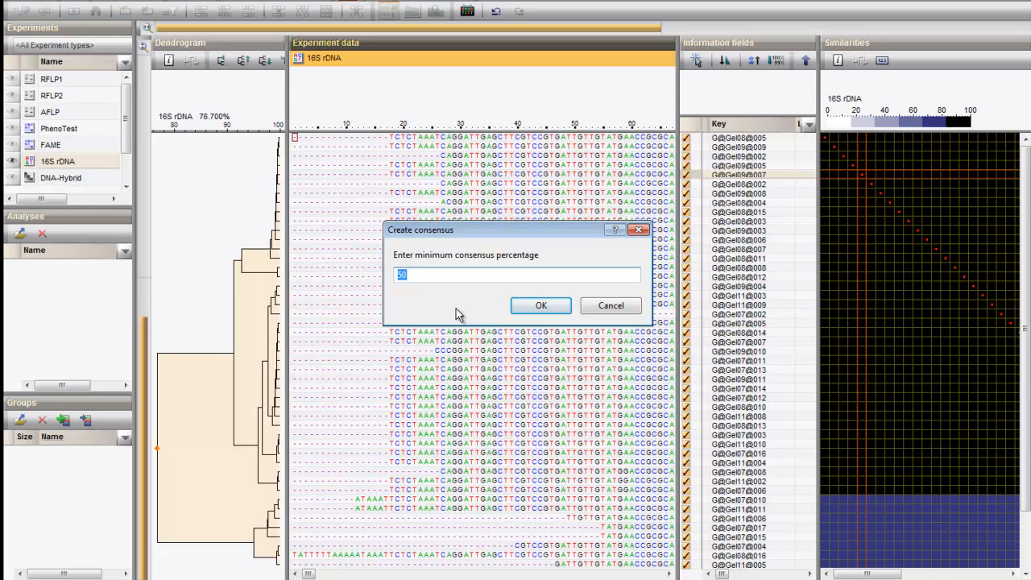
left_click(541, 307)
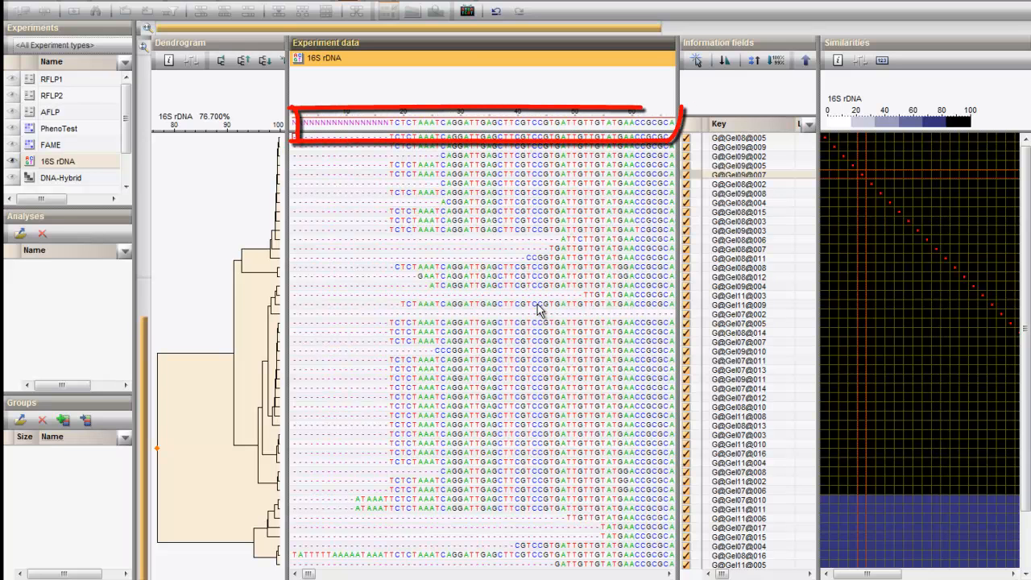
Step: Set the block type of the aligned sequences to consensus blocks
right_click(359, 260)
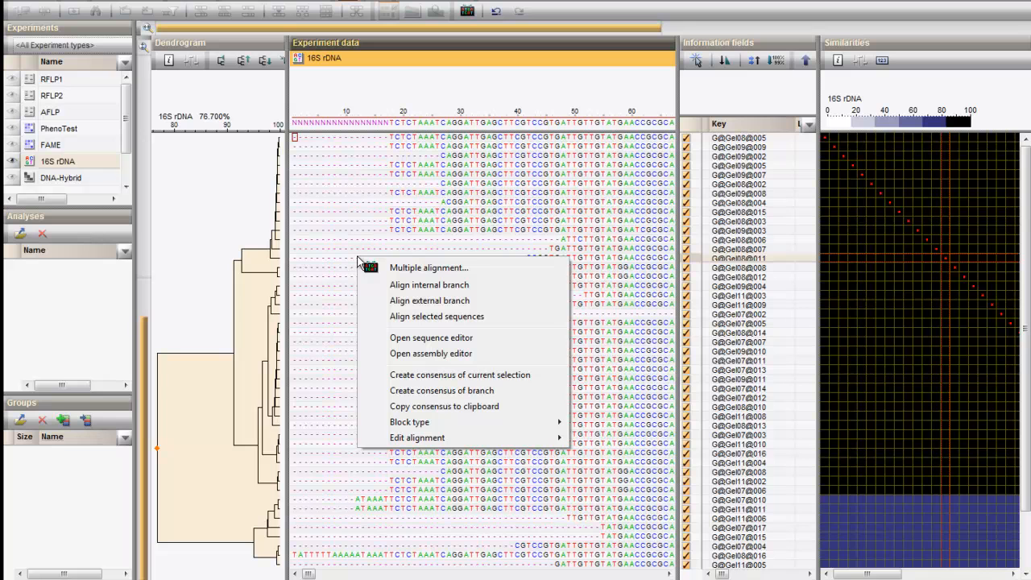
mouse_move(473, 431)
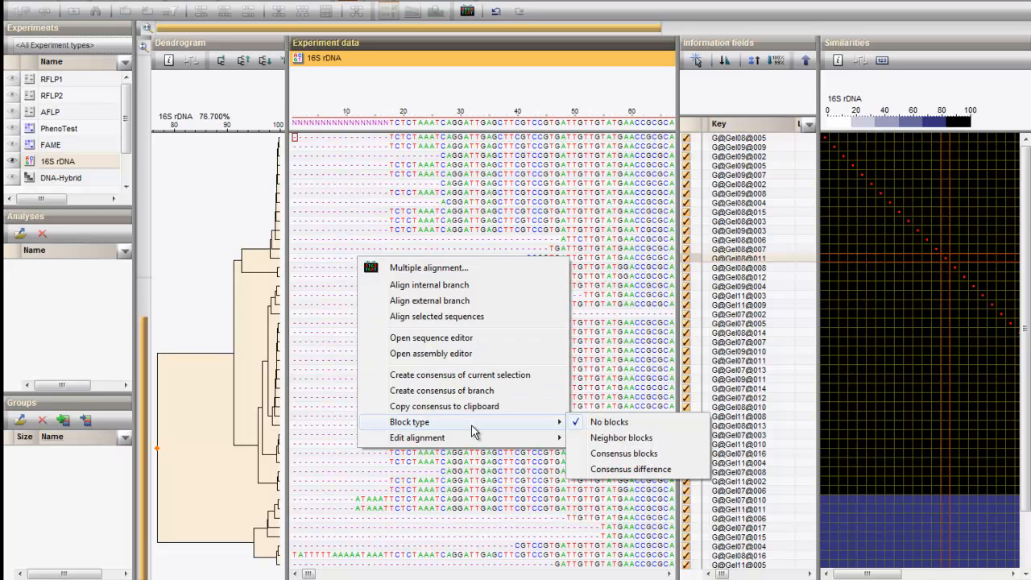
left_click(623, 454)
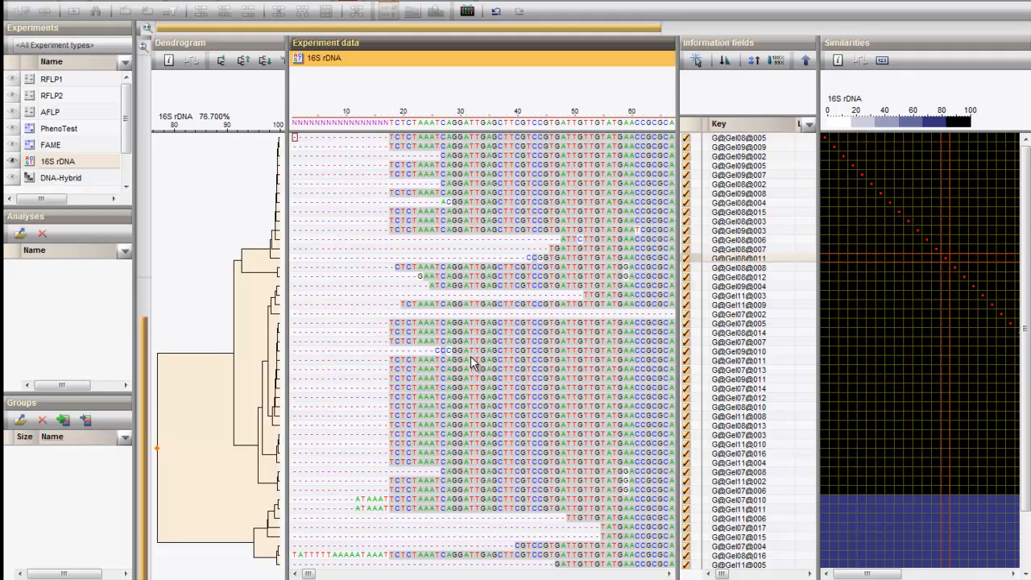
Step: Select the AAG block of the last eight sequences, G@Gel07@010 to G@Gel11@005, near position 1040 and shift it leftwards in the alignment
left_click_drag(308, 574, 651, 574)
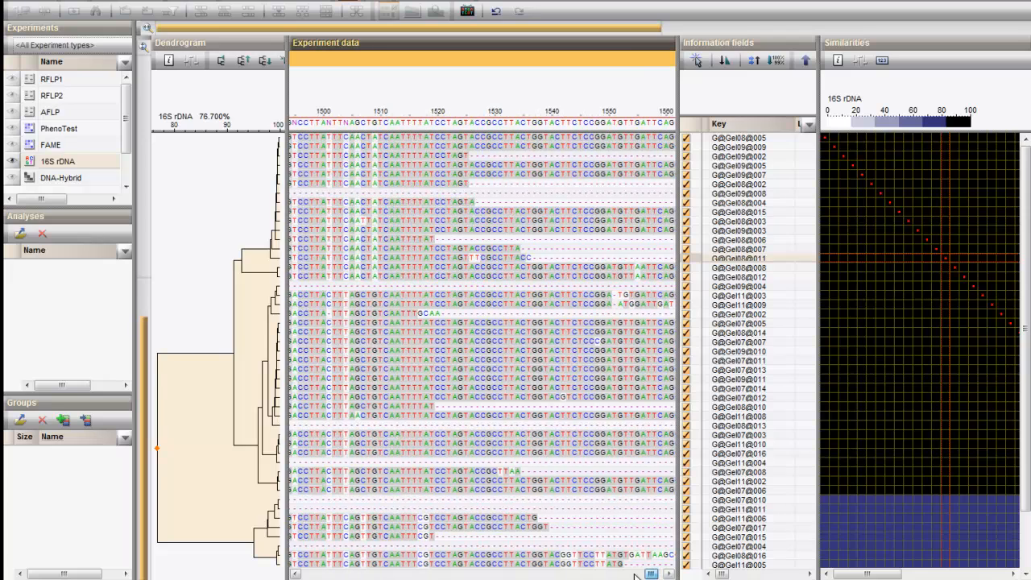
scroll(609, 550, "down", 3)
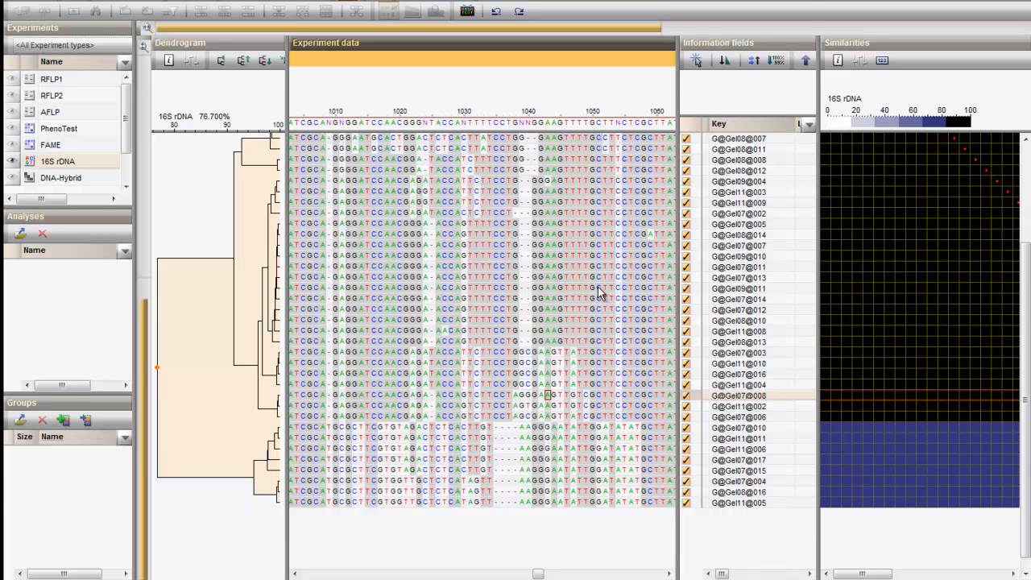
left_click(522, 428, "shift")
left_click_drag(522, 433, 534, 504)
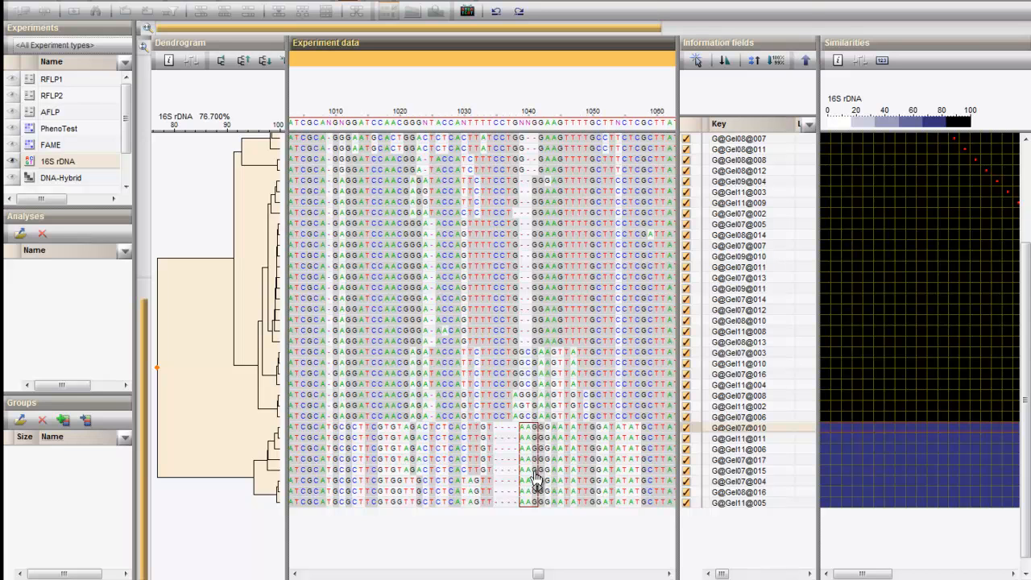
left_click_drag(534, 472, 478, 465)
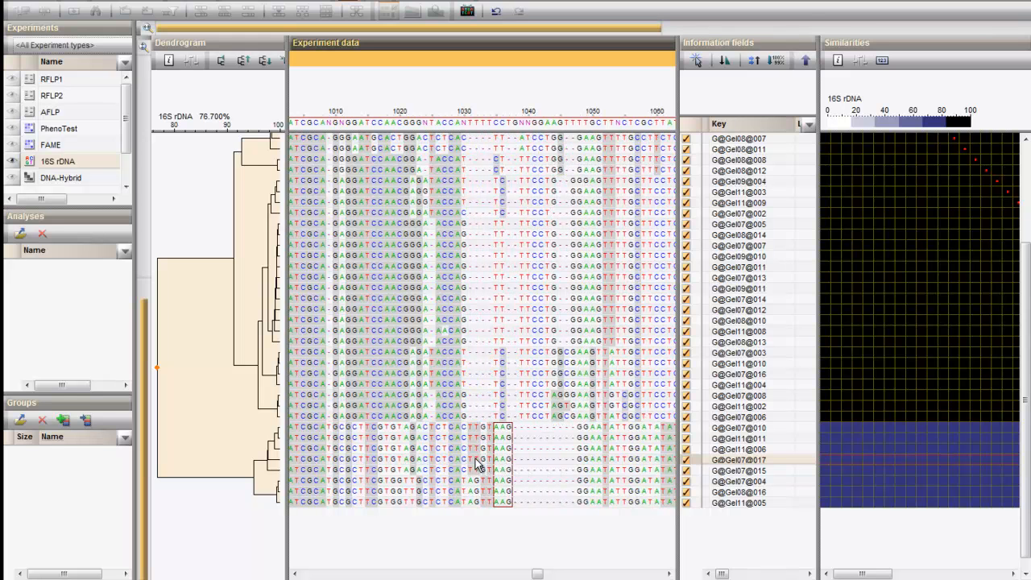
left_click_drag(500, 453, 492, 453)
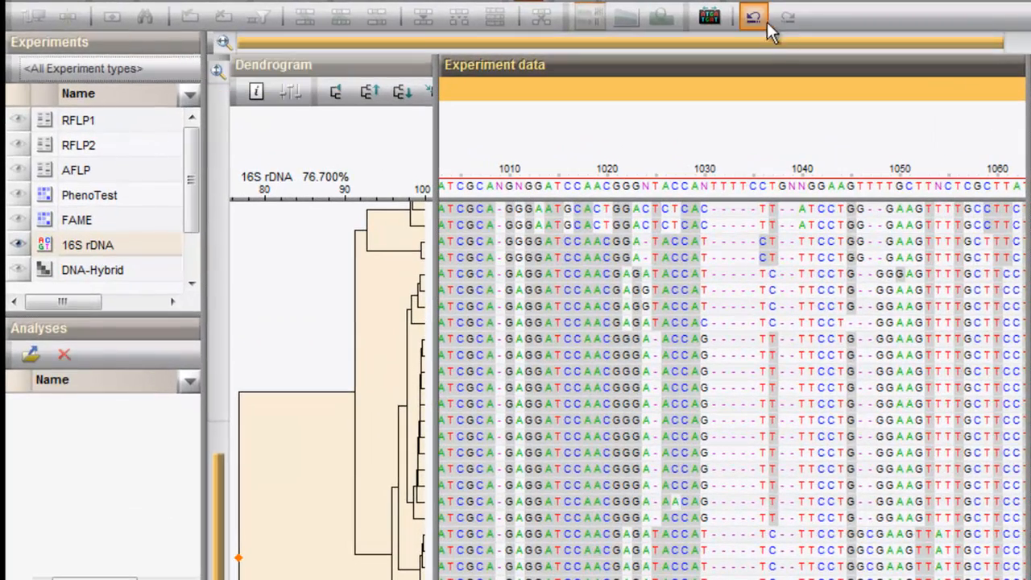
Step: Undo the last alignment edit and redo it
left_click(754, 18)
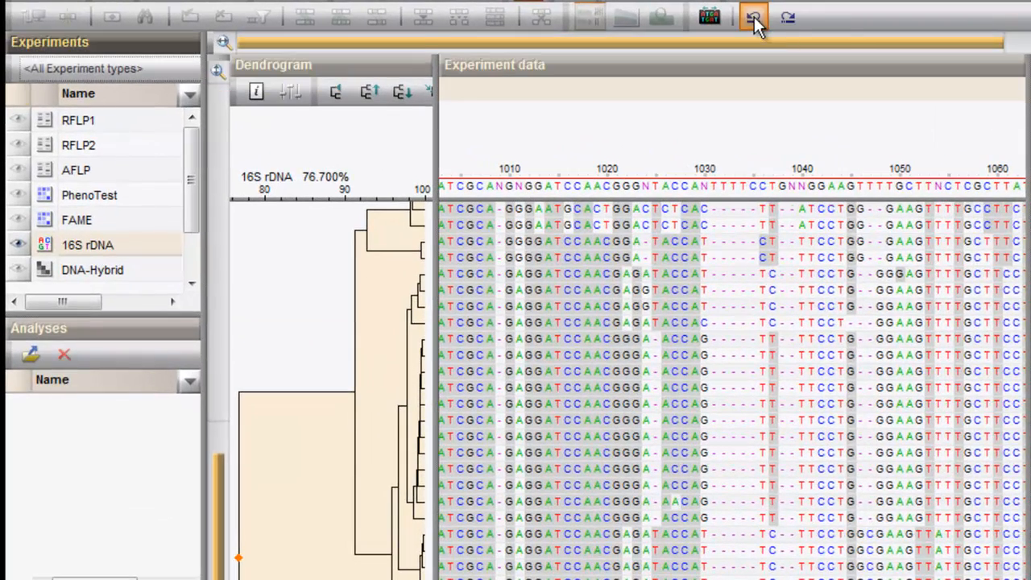
left_click(787, 19)
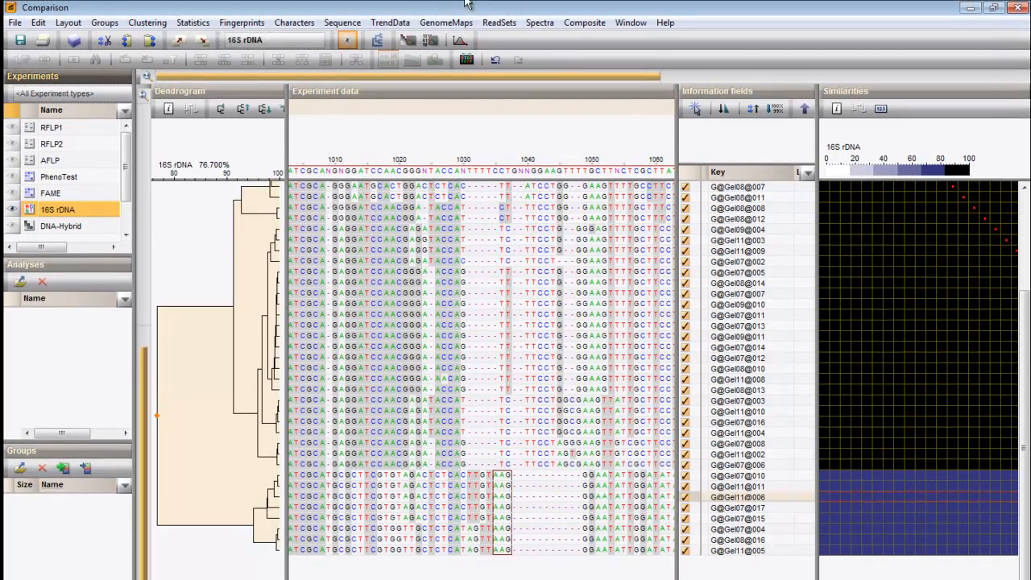
Step: Remove the common gaps from the alignment and shift the AAA block of sequences G@Gel07@017 and G@Gel07@015 near position 1310
left_click(332, 24)
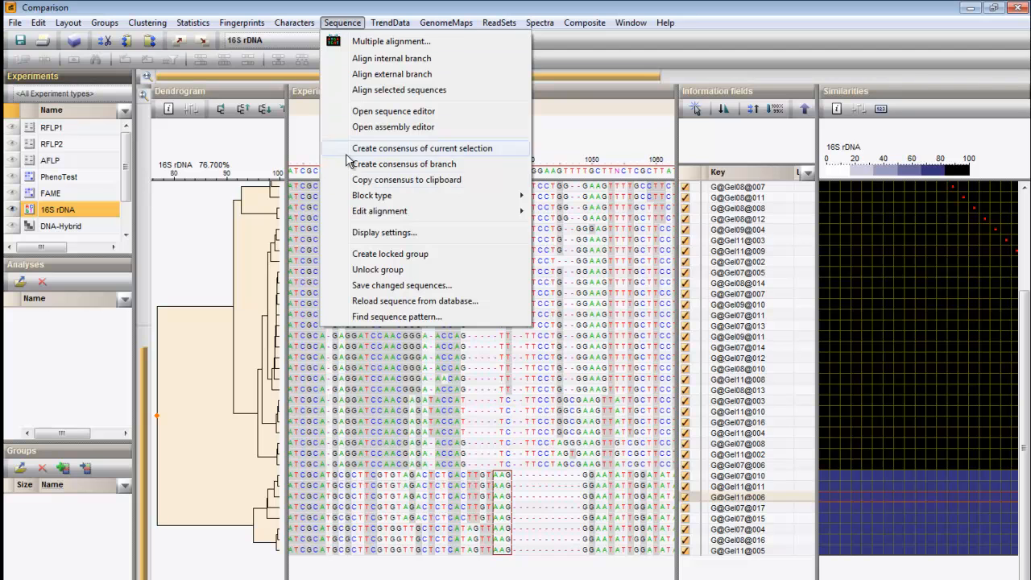
mouse_move(441, 214)
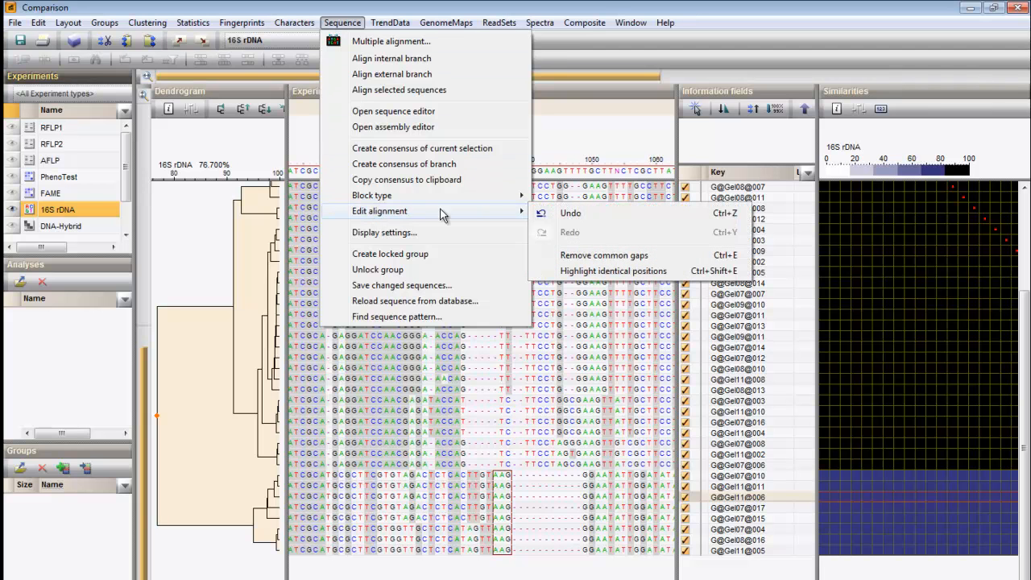
left_click(579, 258)
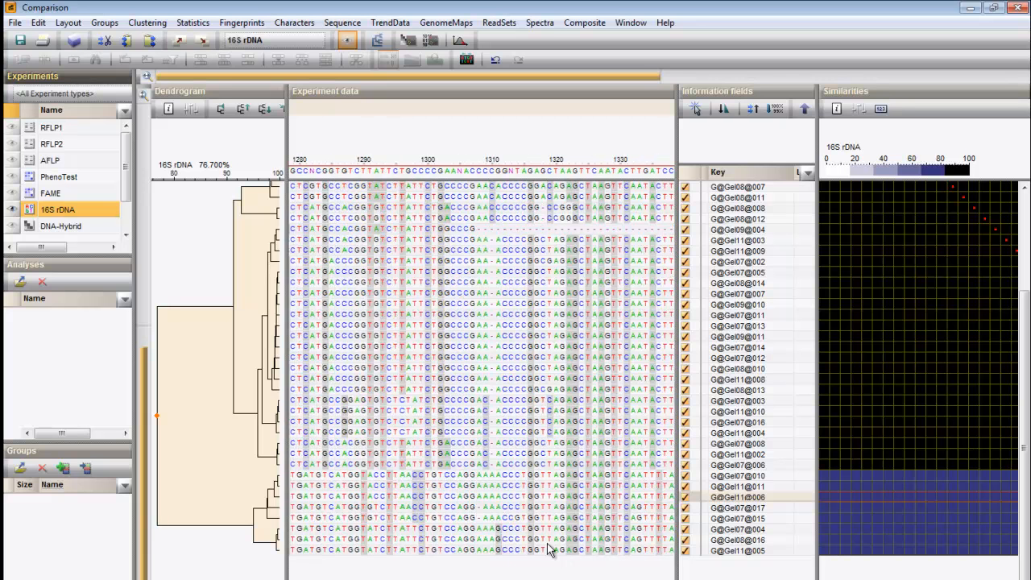
left_click(486, 508, "shift")
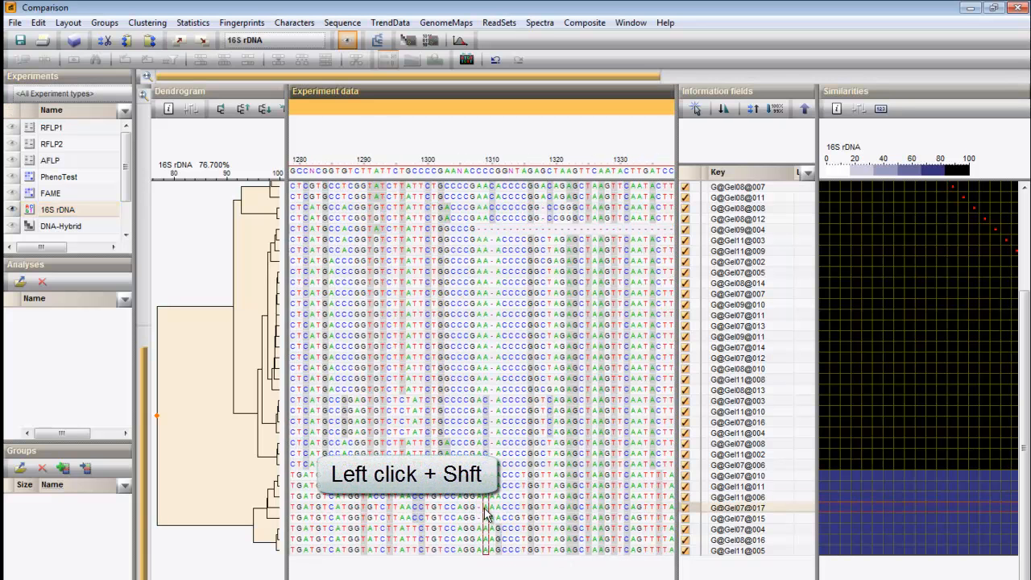
mouse_move(486, 513)
left_mouse_down()
mouse_move(494, 520)
mouse_move(485, 516)
left_mouse_up()
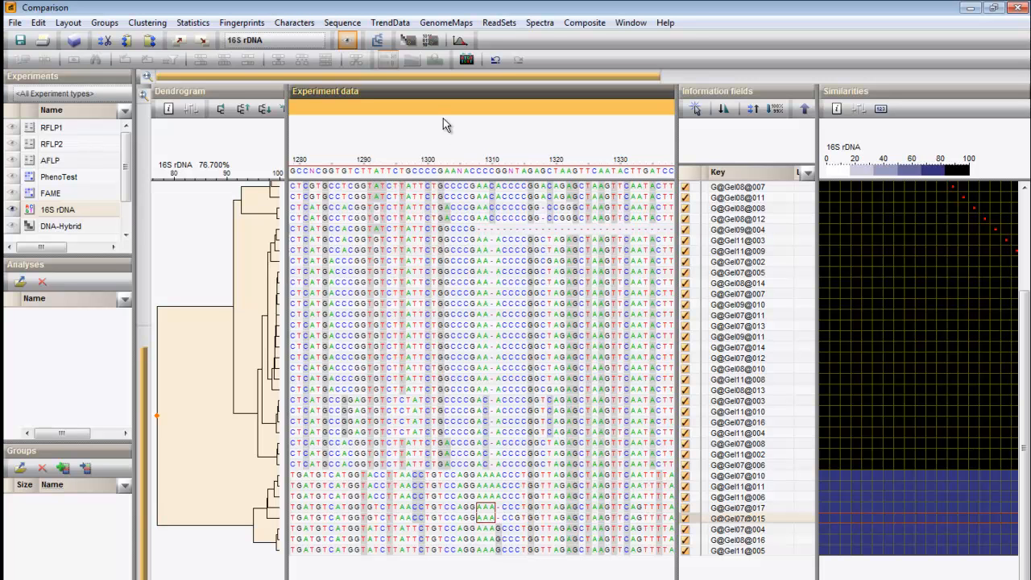
Step: Start a similarity matrix cluster analysis based on the multiple alignment, with the Default cost table and Kimura correction
left_click(376, 41)
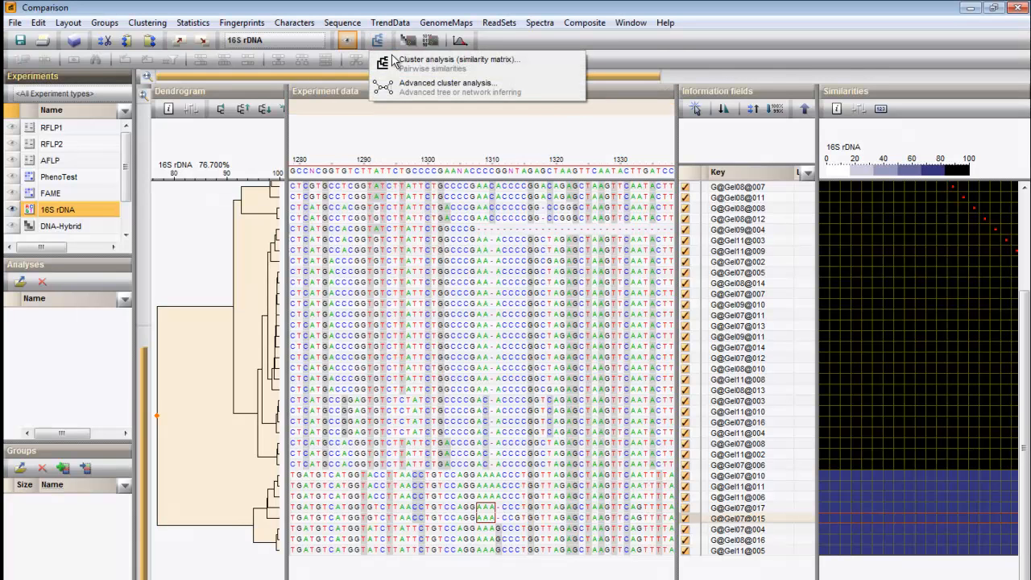
left_click(399, 65)
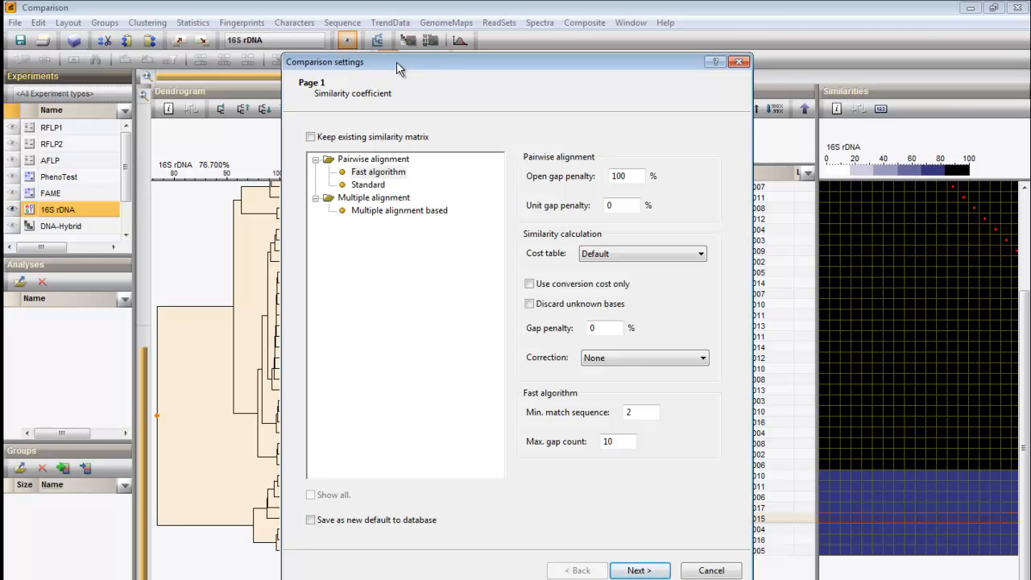
left_click(389, 212)
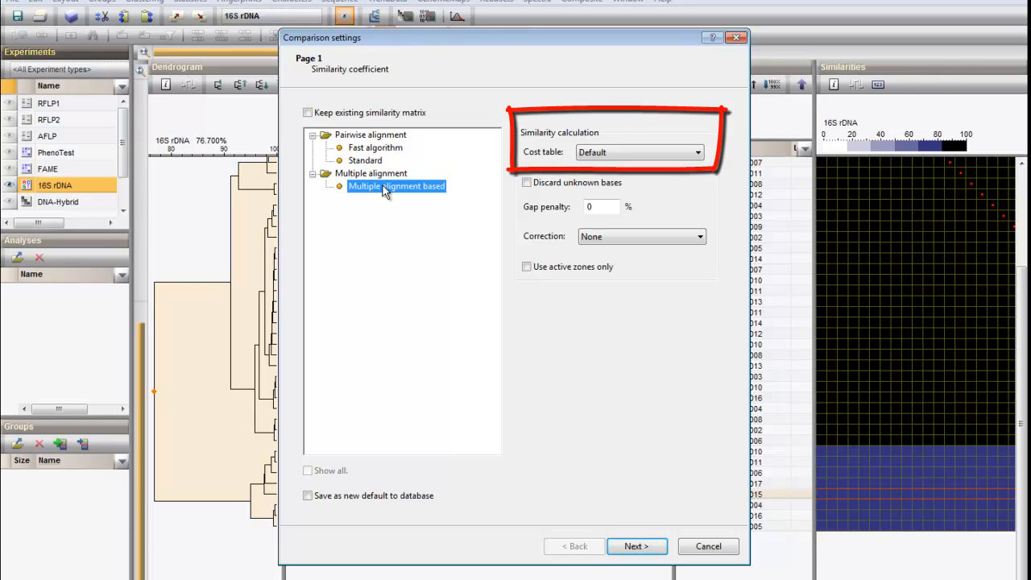
left_click(619, 156)
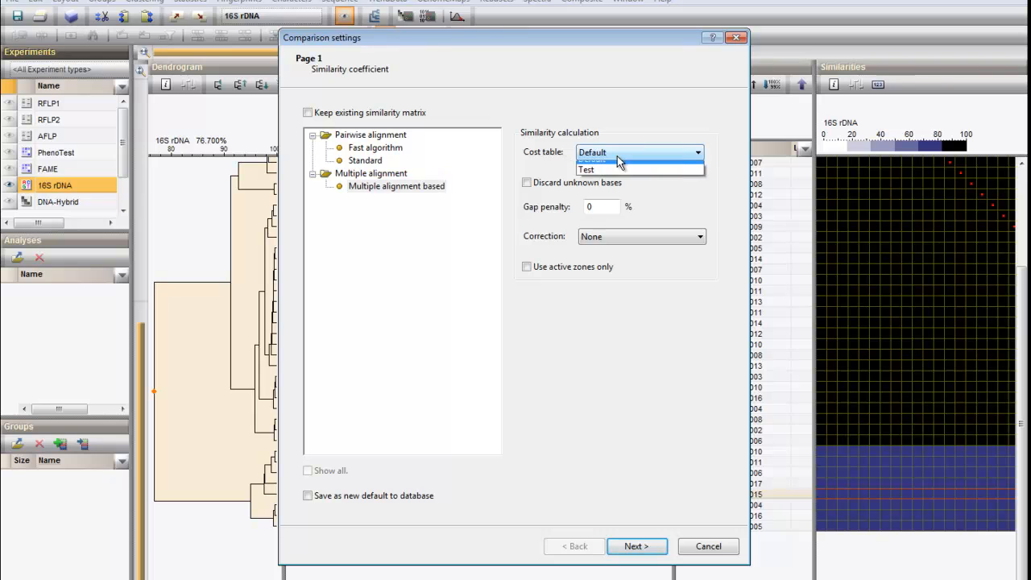
left_click(618, 161)
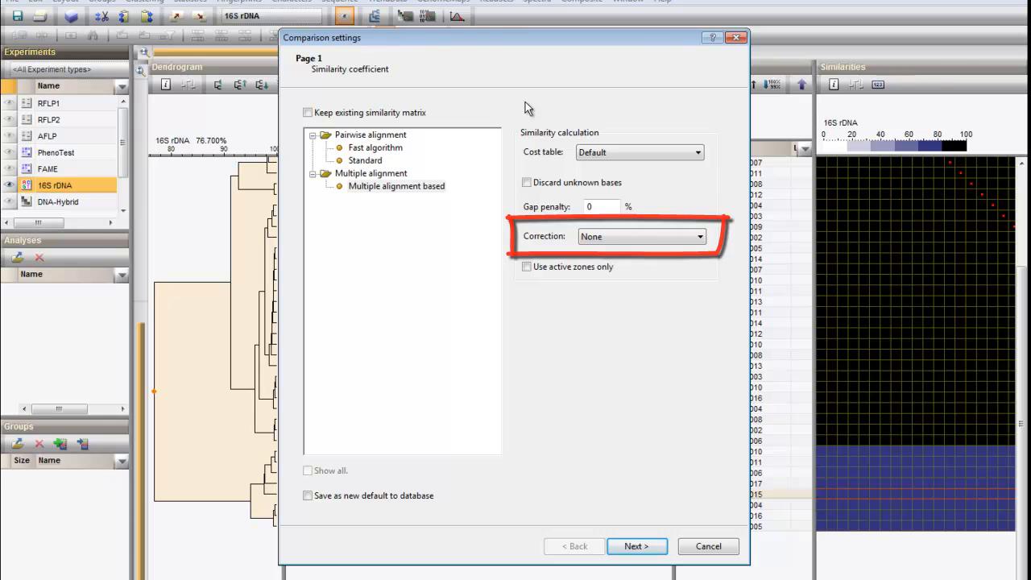
left_click(701, 238)
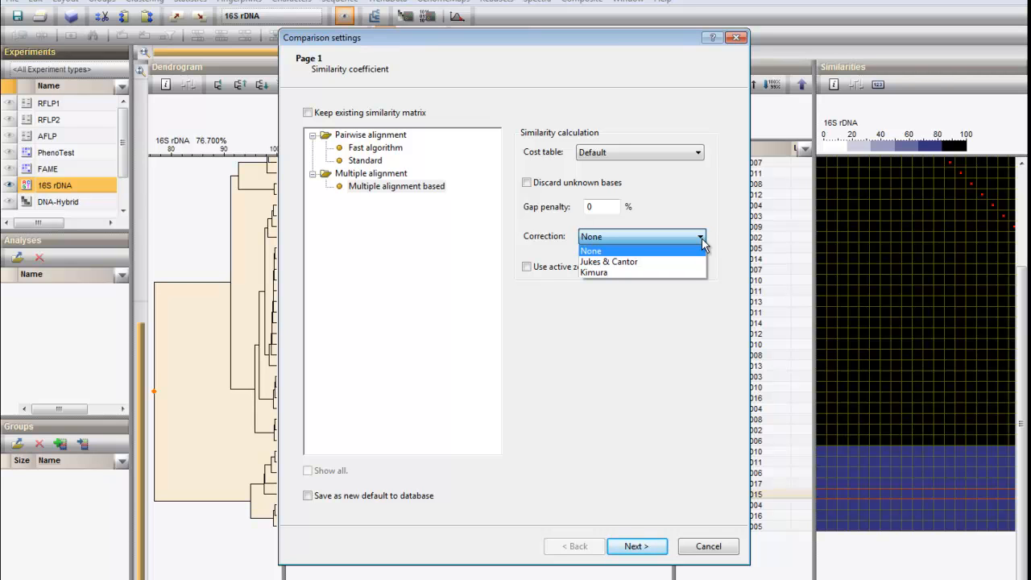
left_click(664, 273)
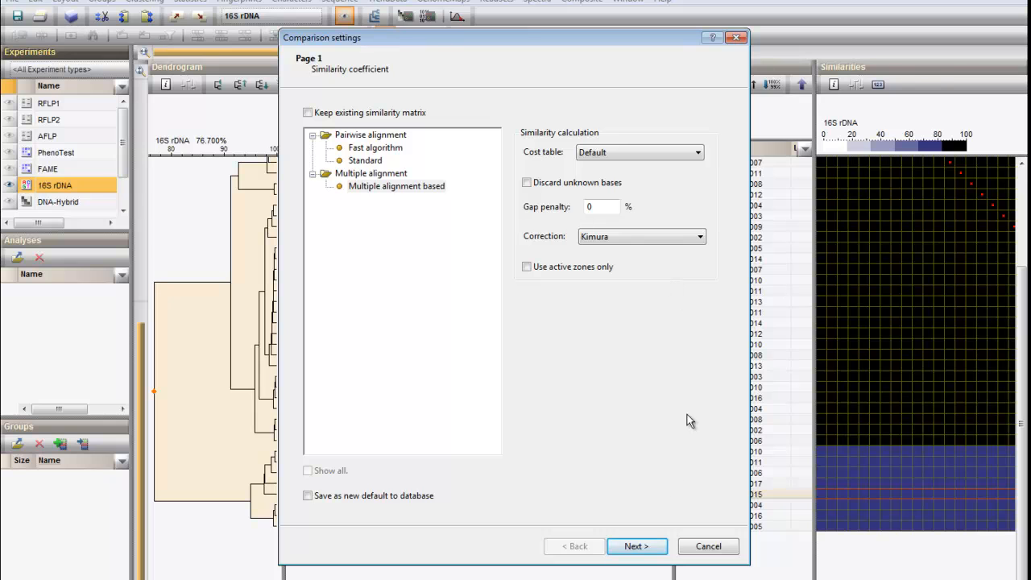
Step: Calculate the 16S rDNA dendrogram with the Neighbor Joining method, using Bootstrap analysis with 100 simulations as branch quality
left_click(644, 546)
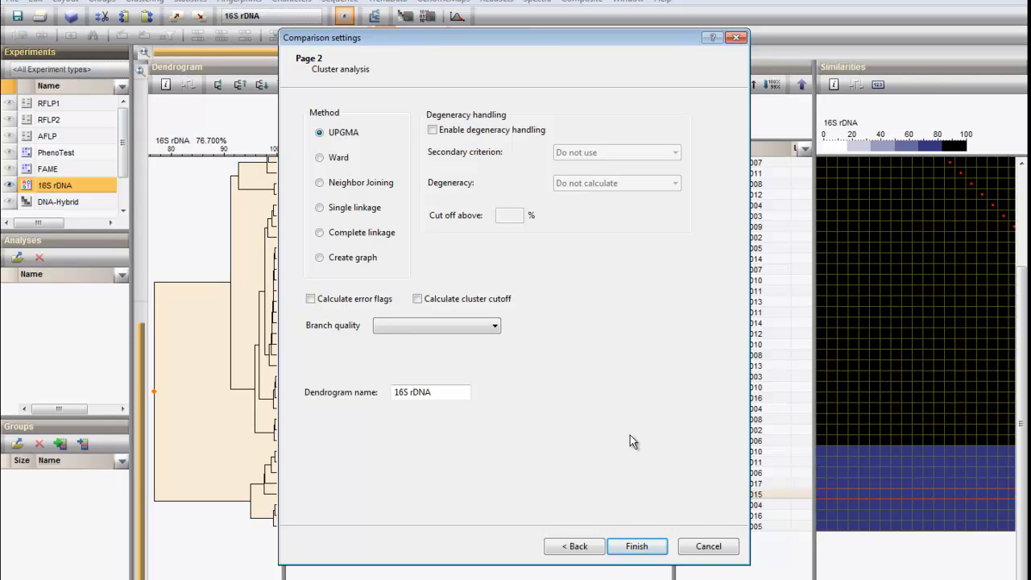
left_click(390, 185)
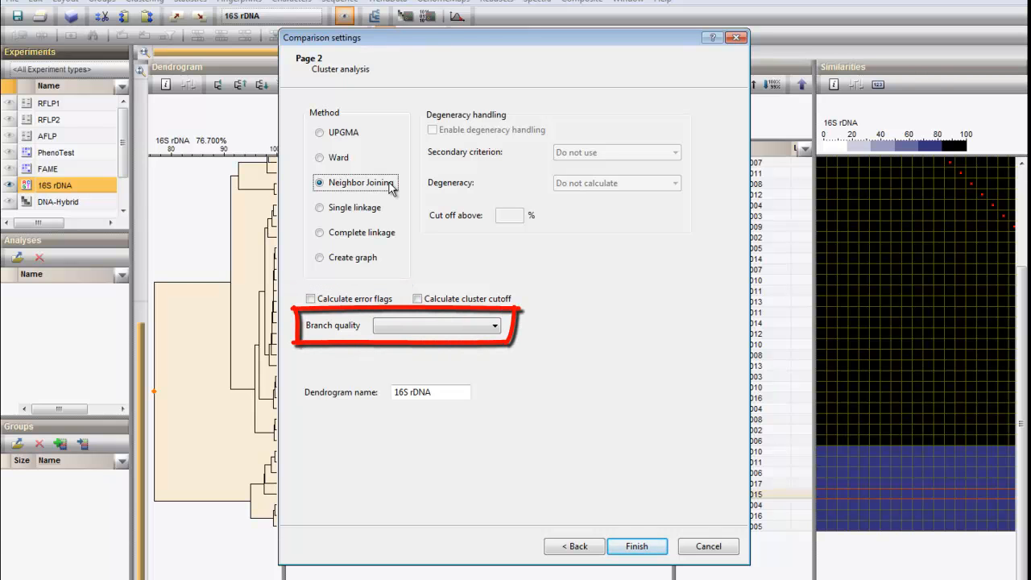
left_click(496, 327)
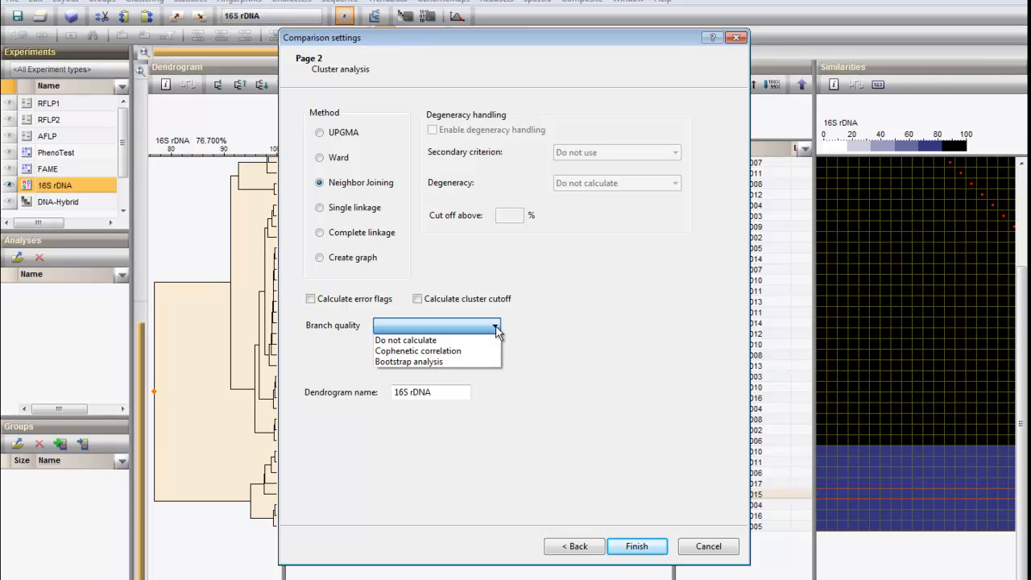
left_click(475, 361)
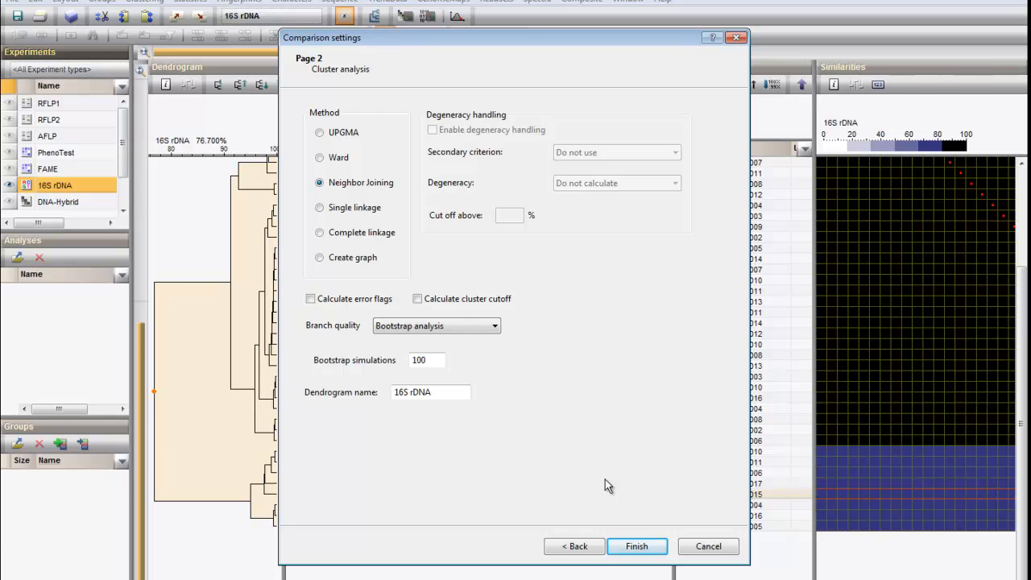
left_click(637, 546)
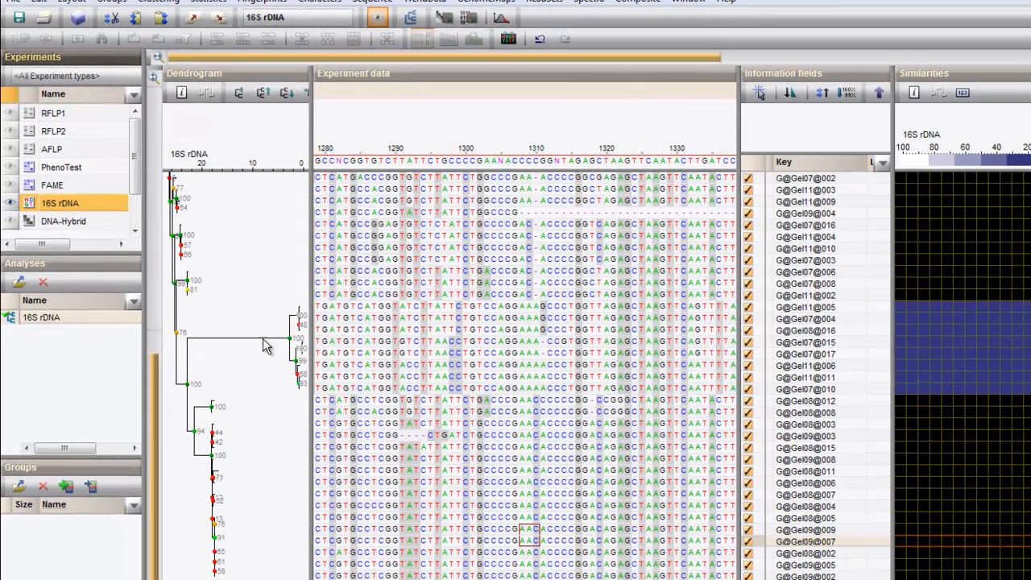
Step: Widen the dendrogram display and reroot the tree on the long branch leading to the cluster from G@Gel11@005 to G@Gel07@010
left_click(239, 309)
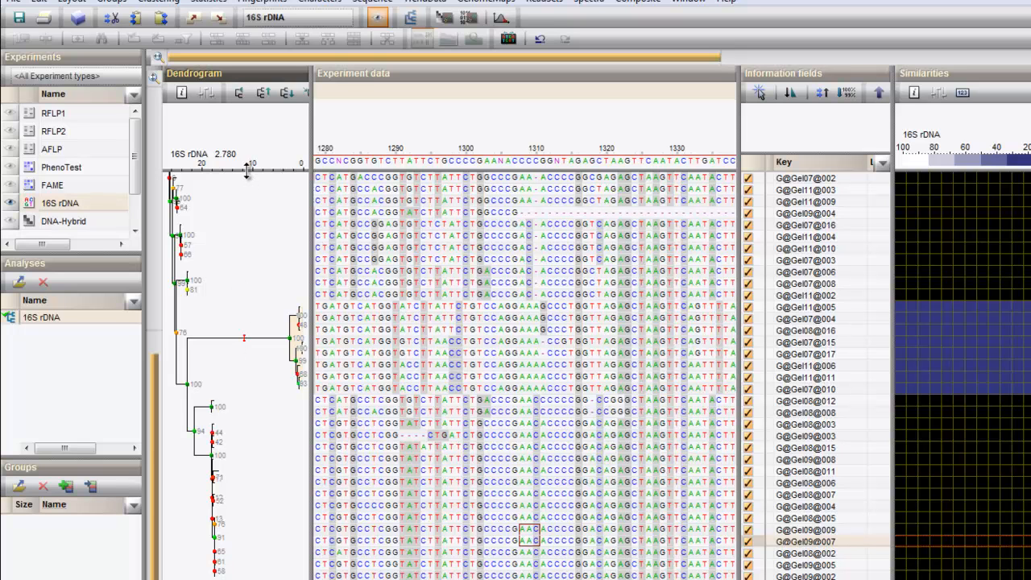
left_click_drag(306, 191, 354, 191)
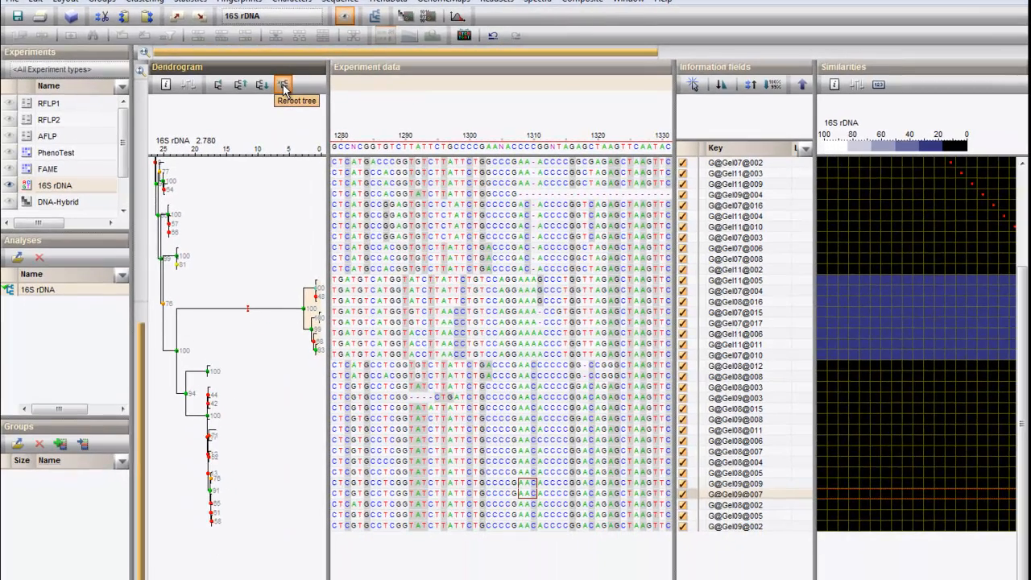
left_click(283, 86)
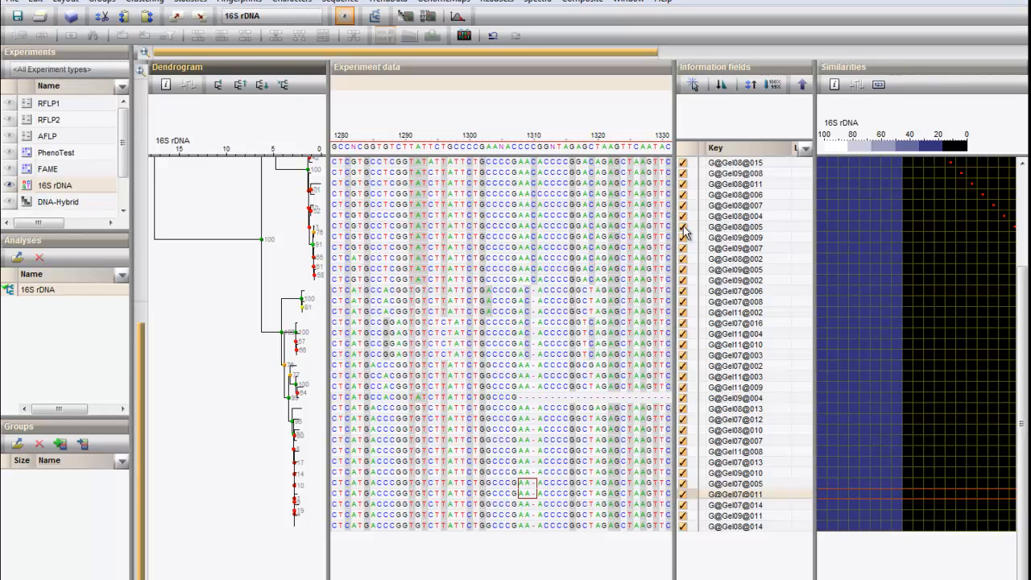
Step: Turn on branch connection lines in the display settings of the rerooted dendrogram
scroll(1008, 284, "up", 3)
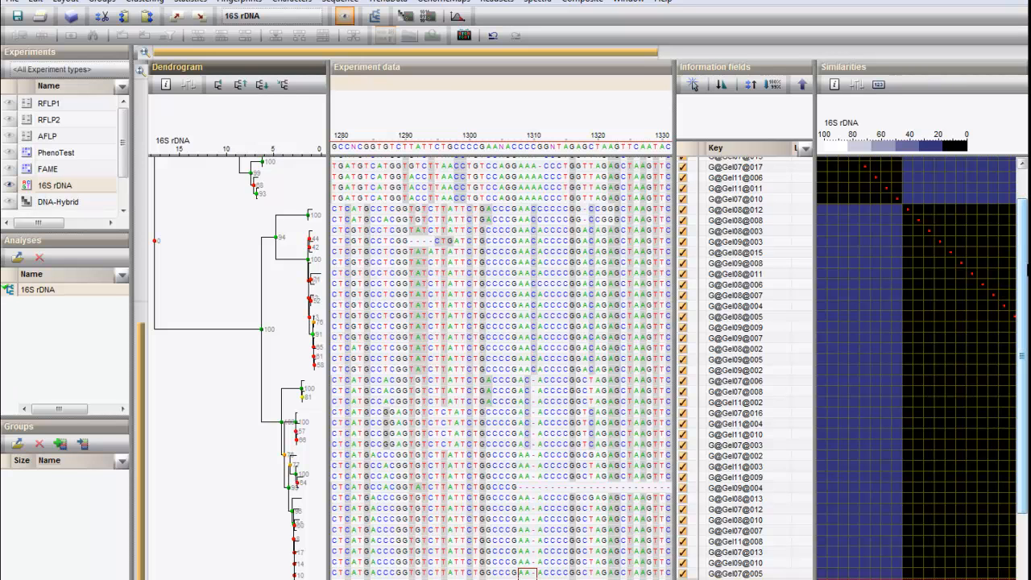
scroll(1016, 255, "up", 1)
scroll(1016, 255, "up", 1)
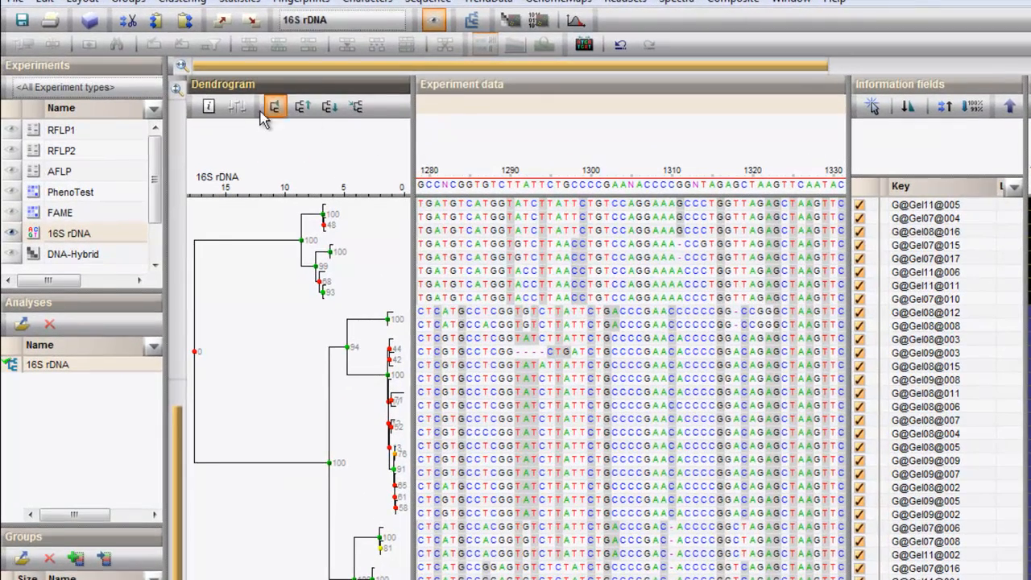
left_click(237, 108)
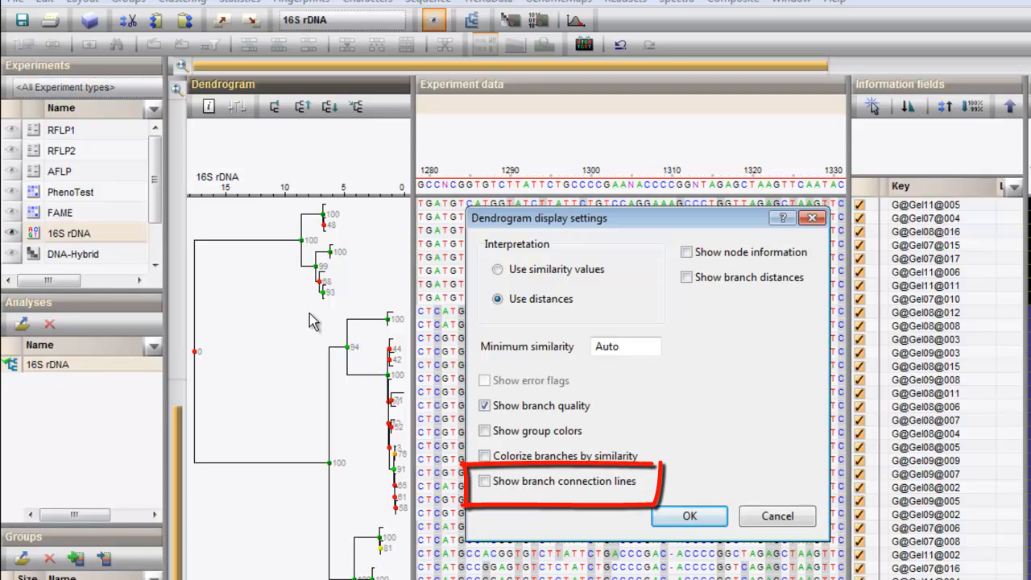
left_click(485, 481)
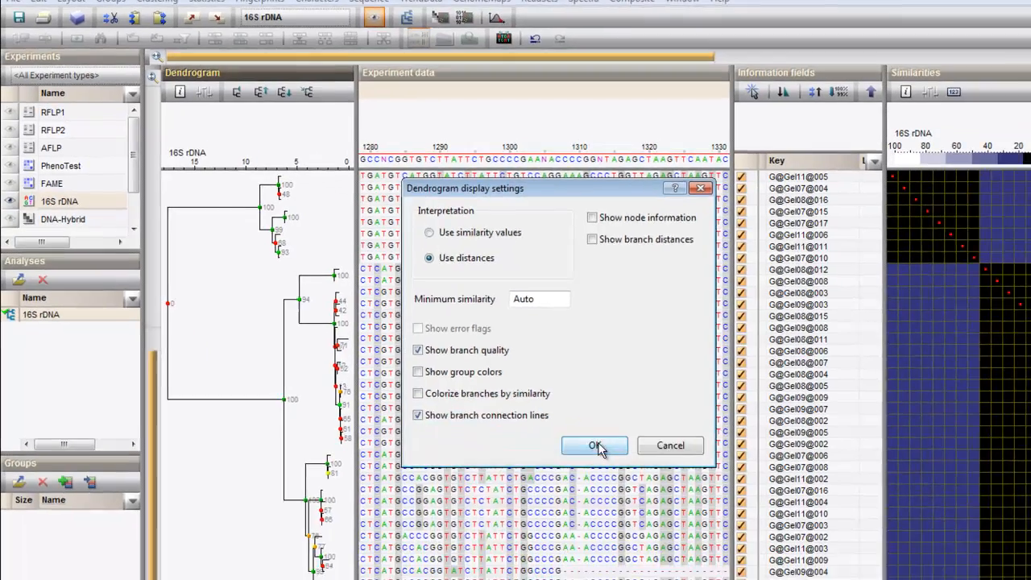
left_click(595, 446)
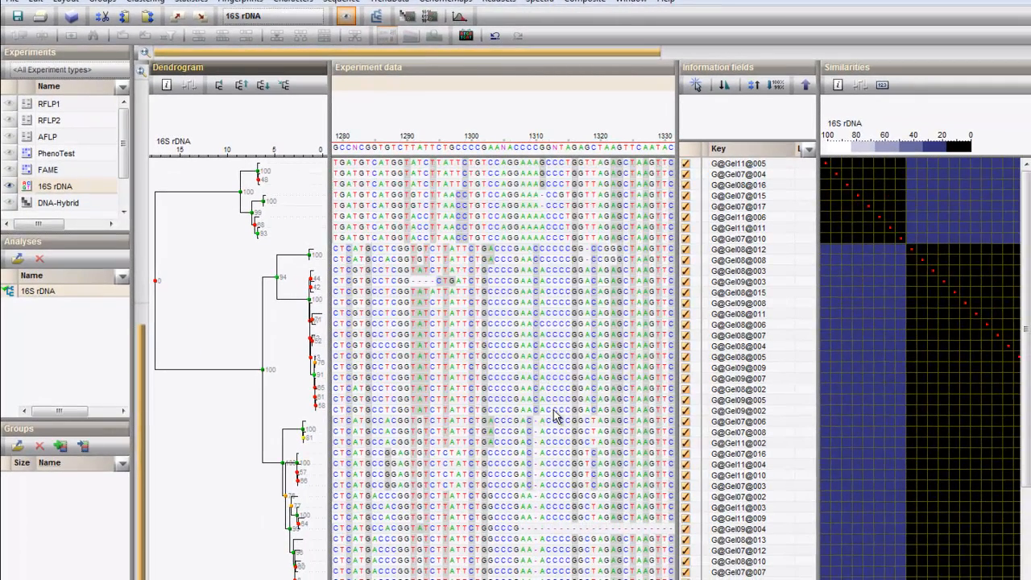